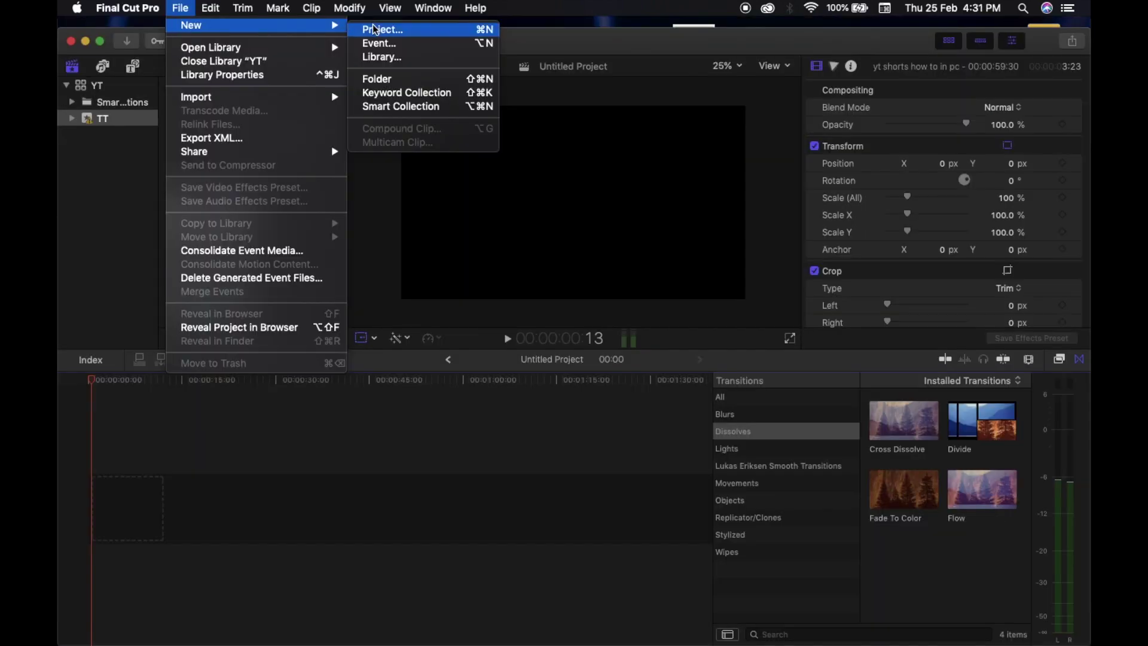
- Start a new video upload from the Create menu and browse the computer for the file
click(375, 29)
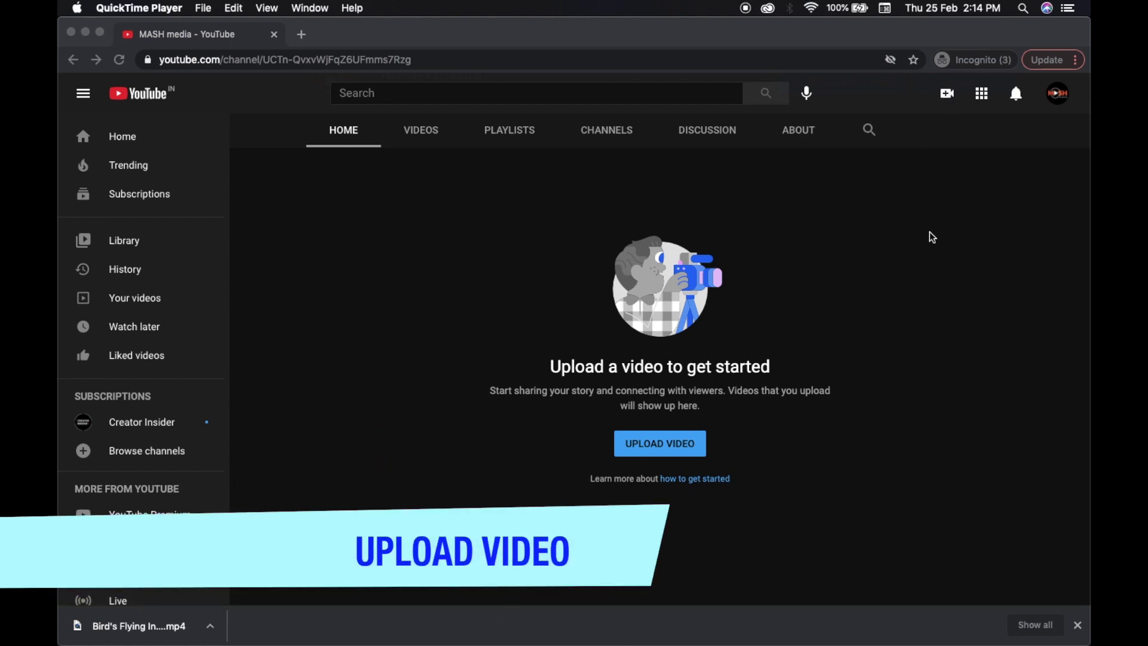
click(946, 96)
click(946, 96)
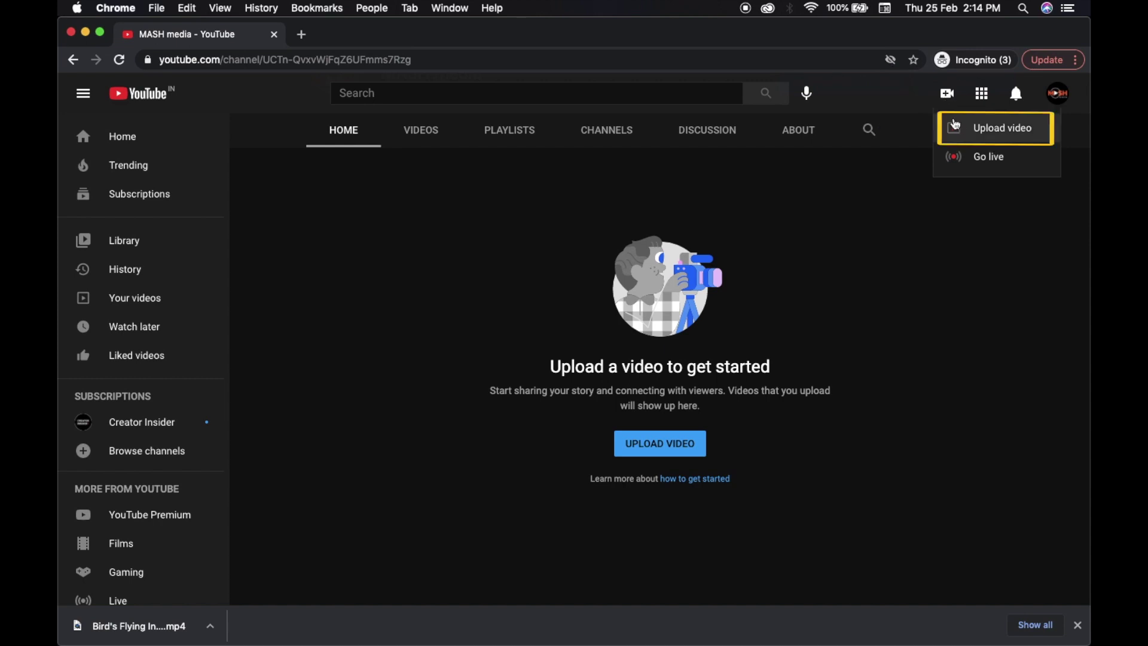
click(986, 135)
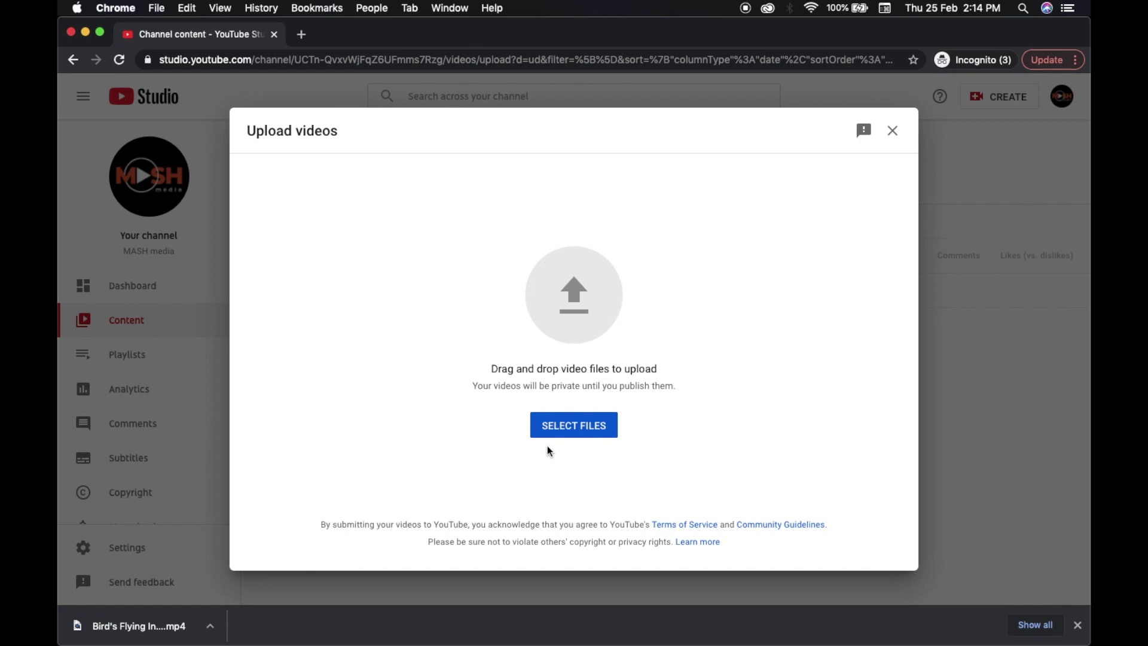
click(560, 428)
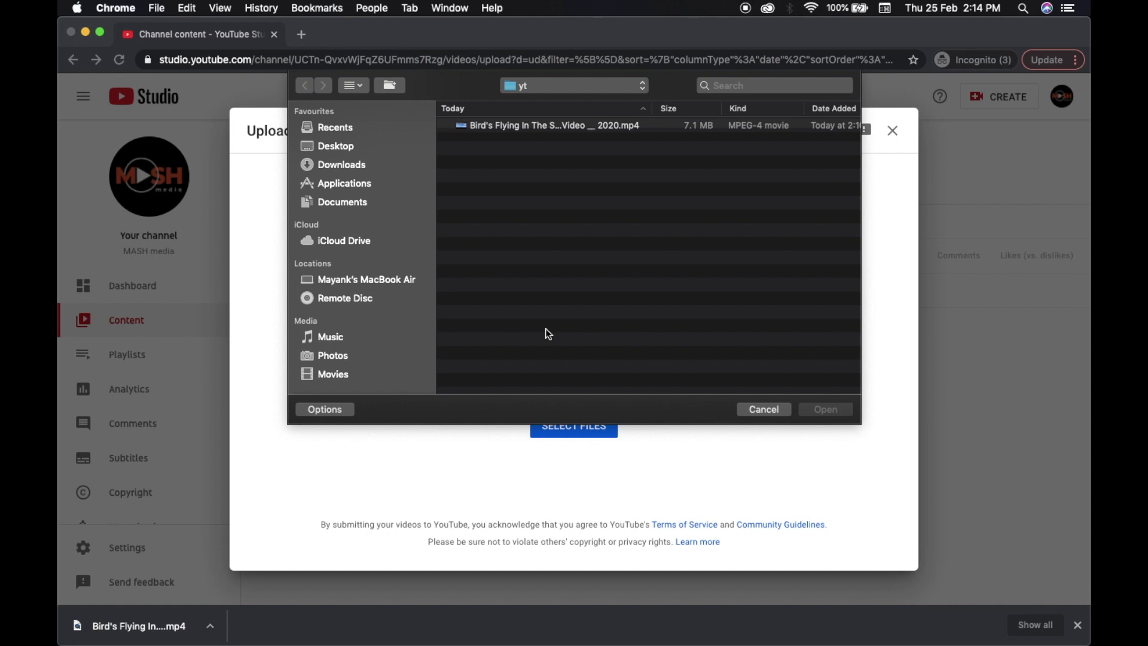
- Choose the Bird's Flying MP4 in the yt folder to begin uploading it
click(513, 129)
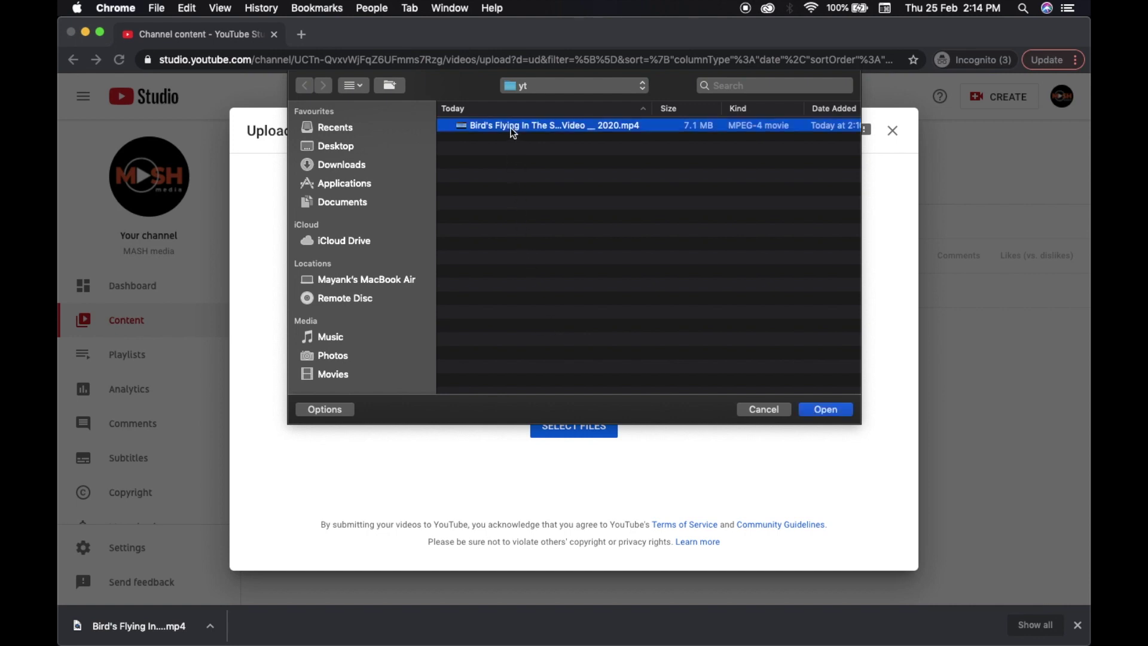
click(822, 411)
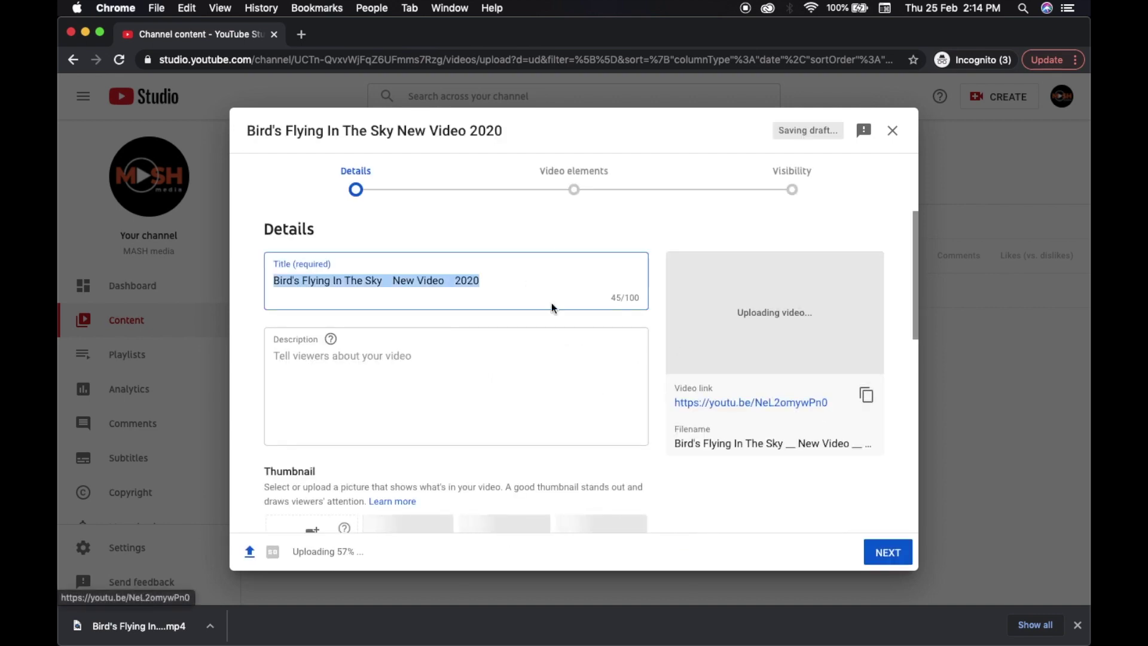
- Trim the title to 'Bird's Flying In The Sky' and add a '#shorts' description about birds flying
click(496, 282)
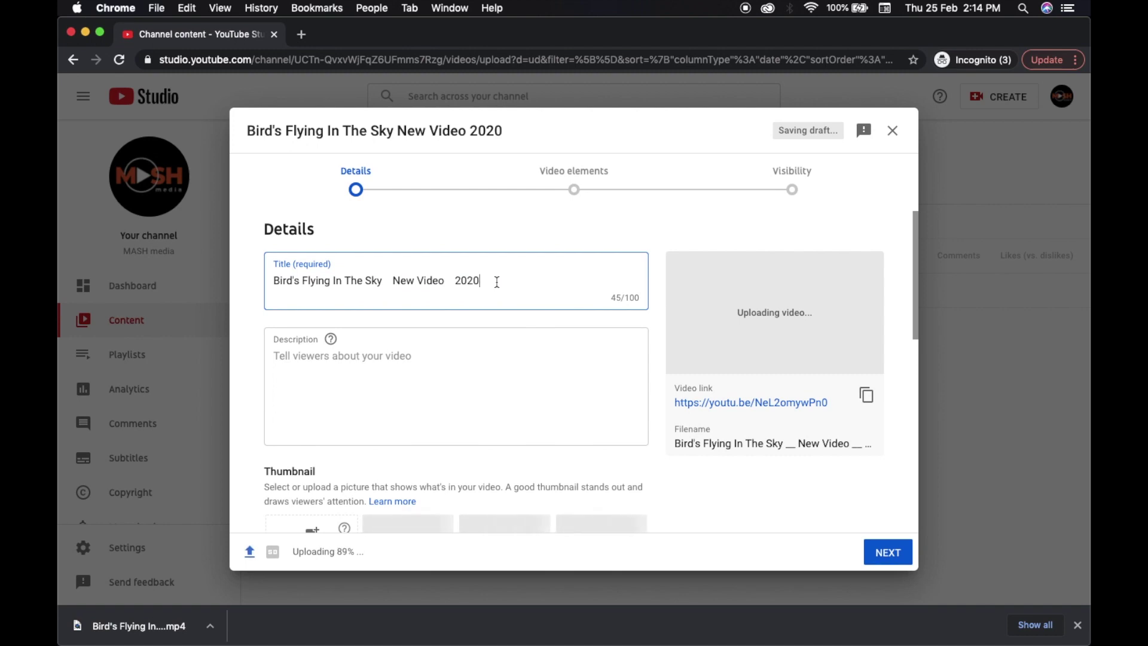
click(382, 280)
shift+click(512, 277)
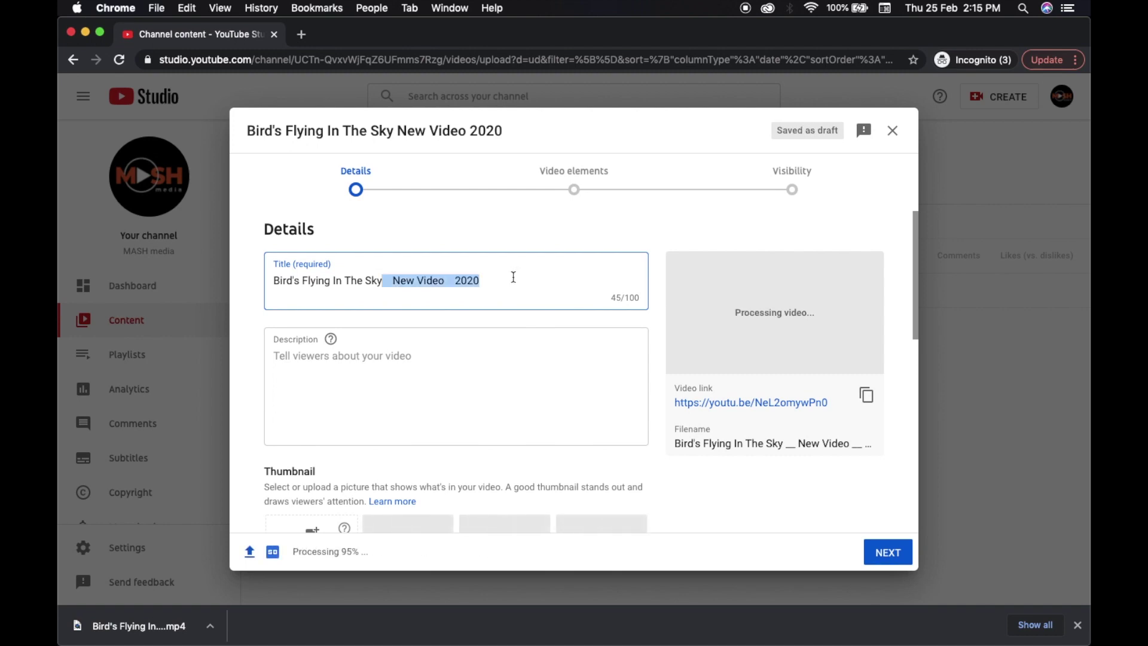
key(BackSpace)
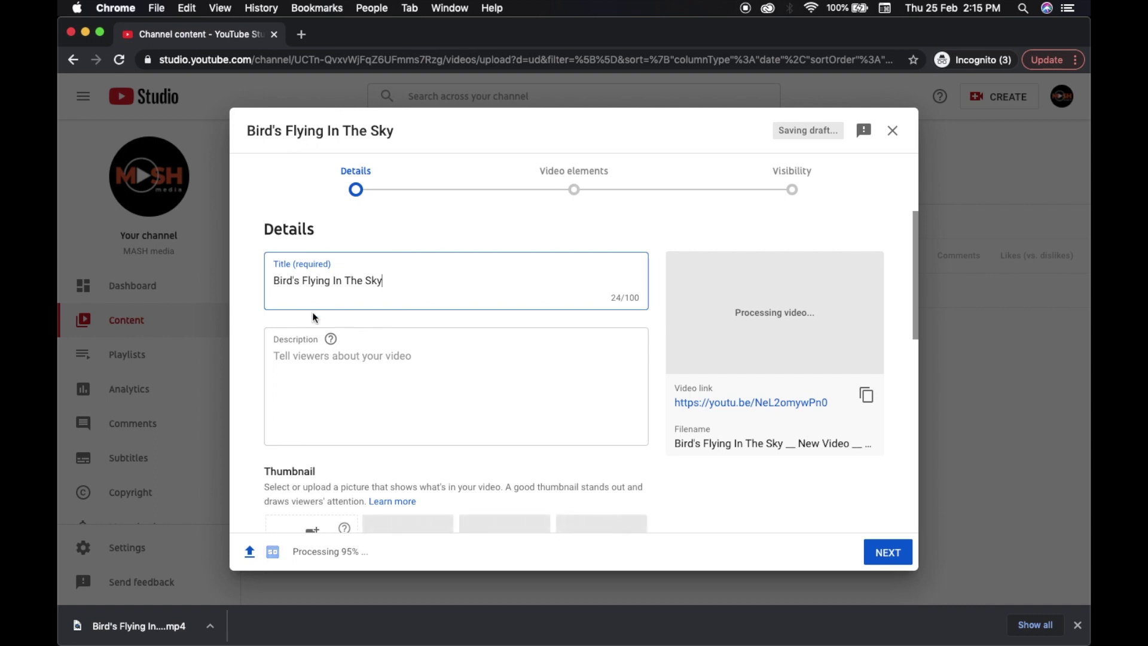
click(270, 344)
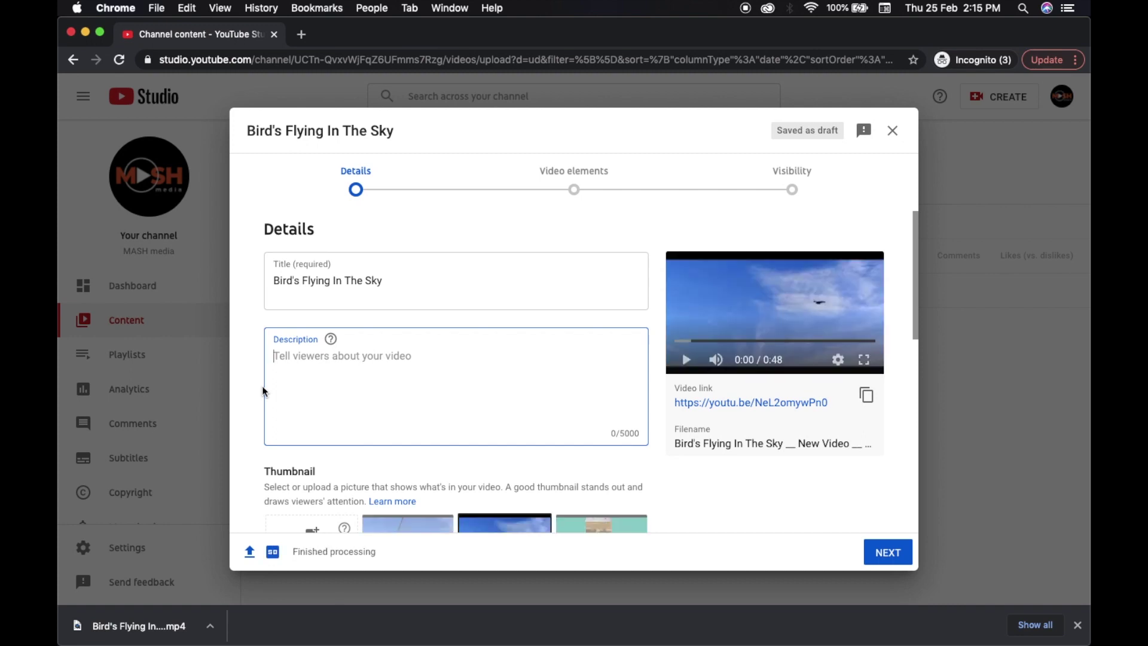
text(#)
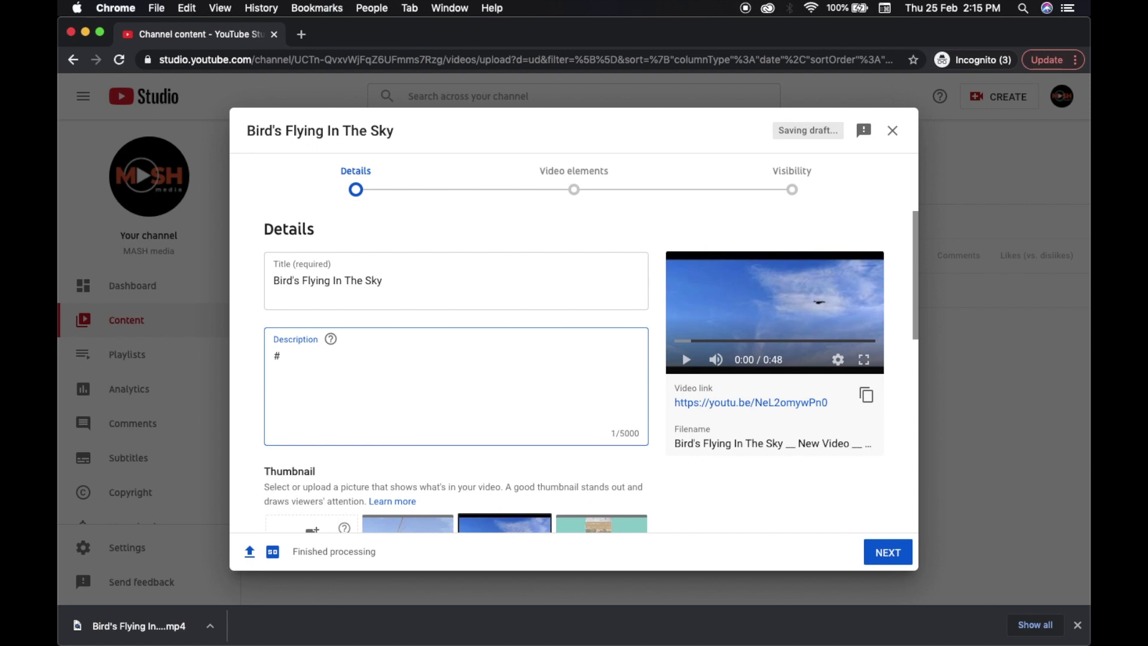
text(shor)
text(ts this video is)
text( about b)
text(ird)
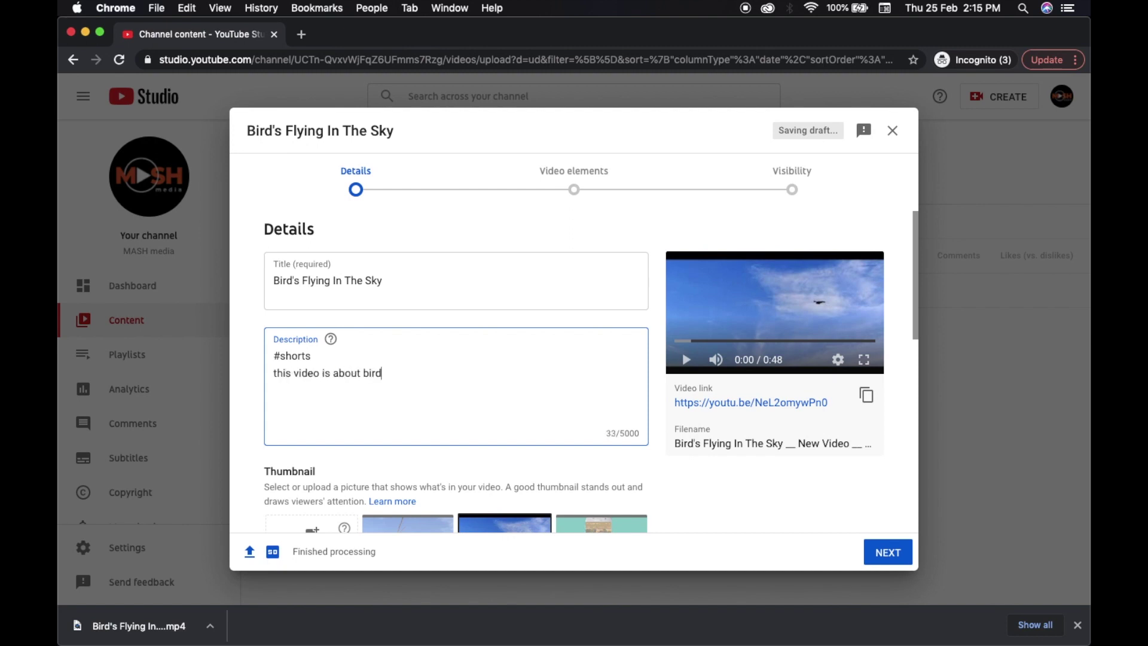
text(s flying i)
text(n the sky)
text(.)
- Pick the first auto-generated thumbnail showing the bird on a bare branch
scroll(423, 416, down, 3)
scroll(427, 418, down, 1)
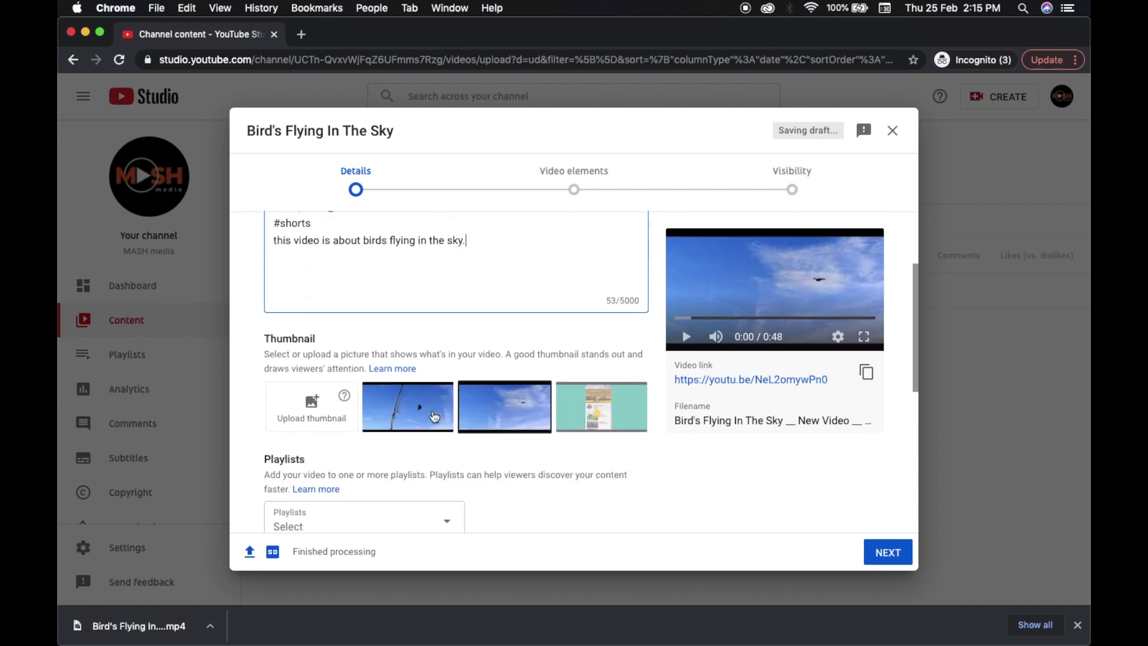
click(435, 418)
click(507, 410)
click(594, 405)
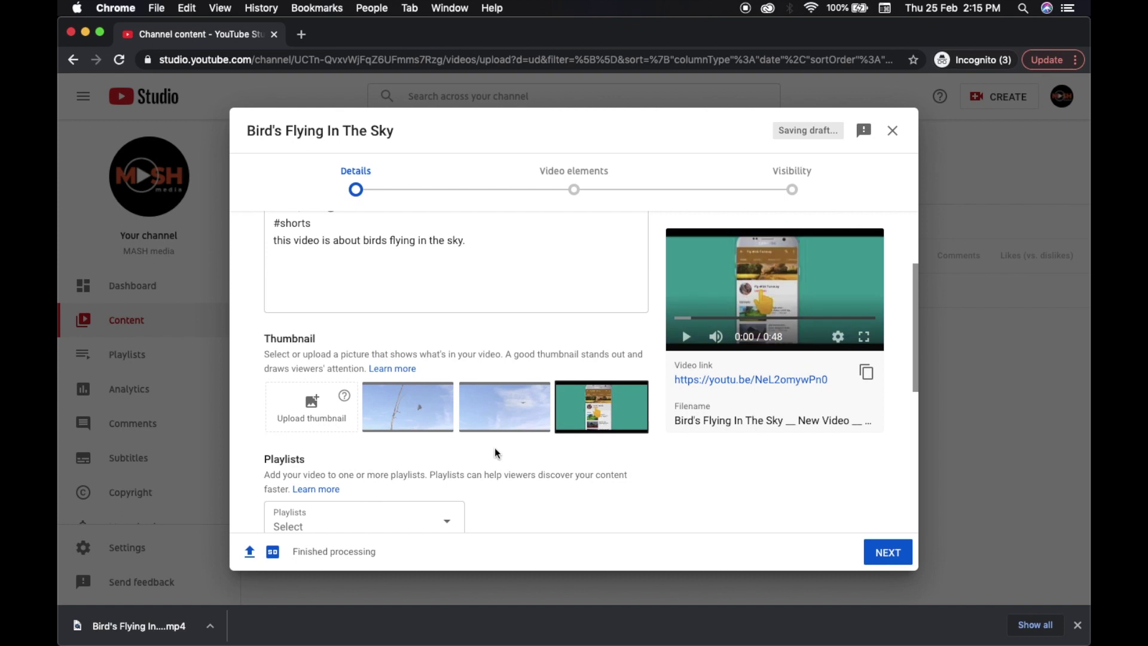
click(497, 412)
click(419, 425)
- Set the Audience option to 'No, it's not made for kids'
scroll(406, 453, down, 1)
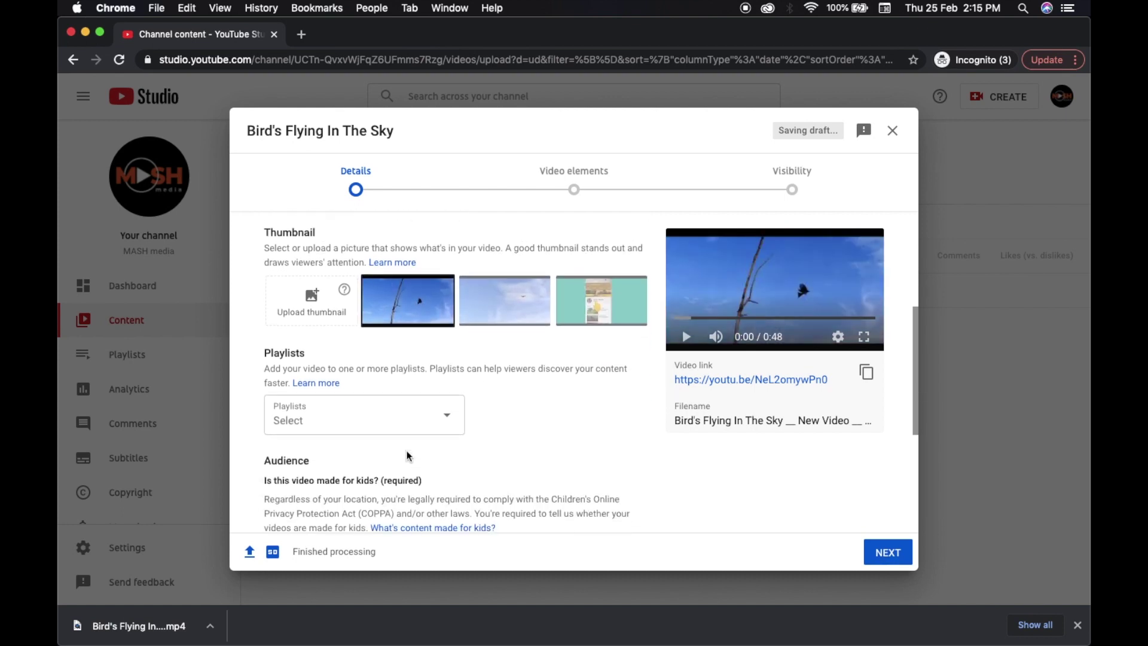
scroll(408, 455, down, 2)
scroll(406, 456, down, 2)
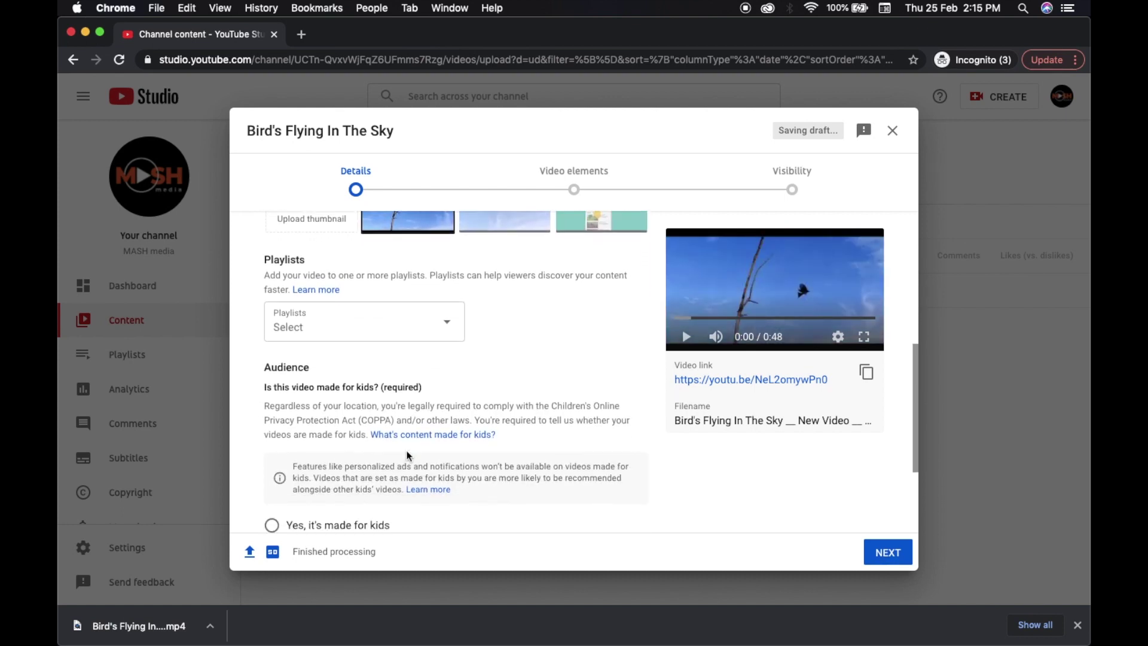
scroll(406, 456, down, 1)
scroll(407, 451, down, 2)
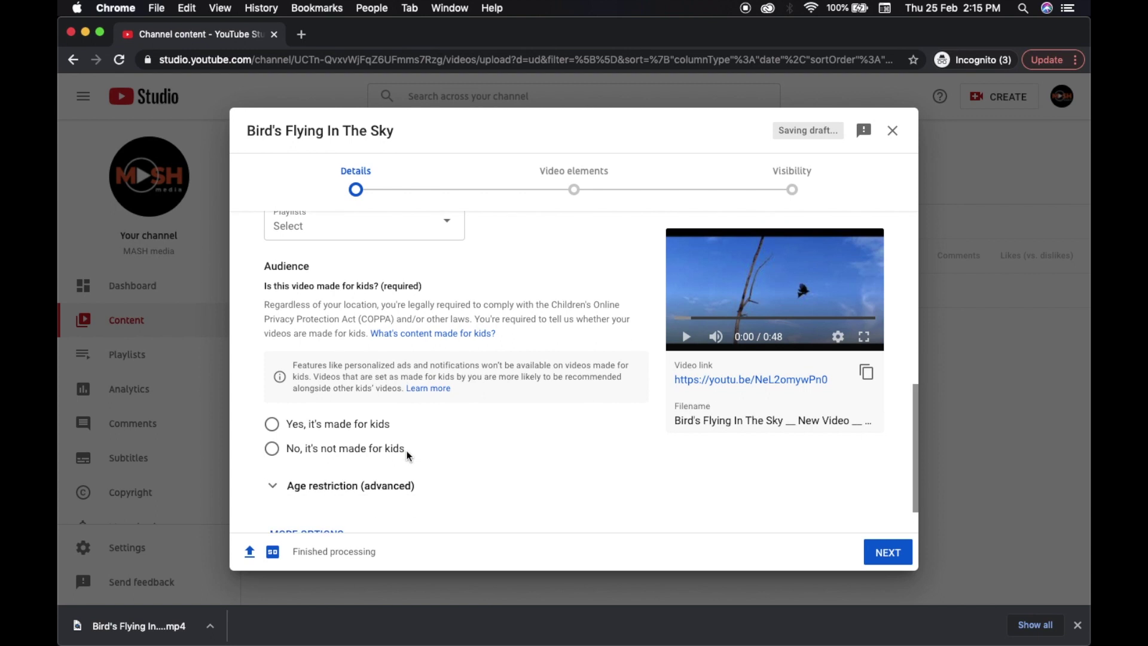
click(271, 449)
scroll(284, 475, down, 1)
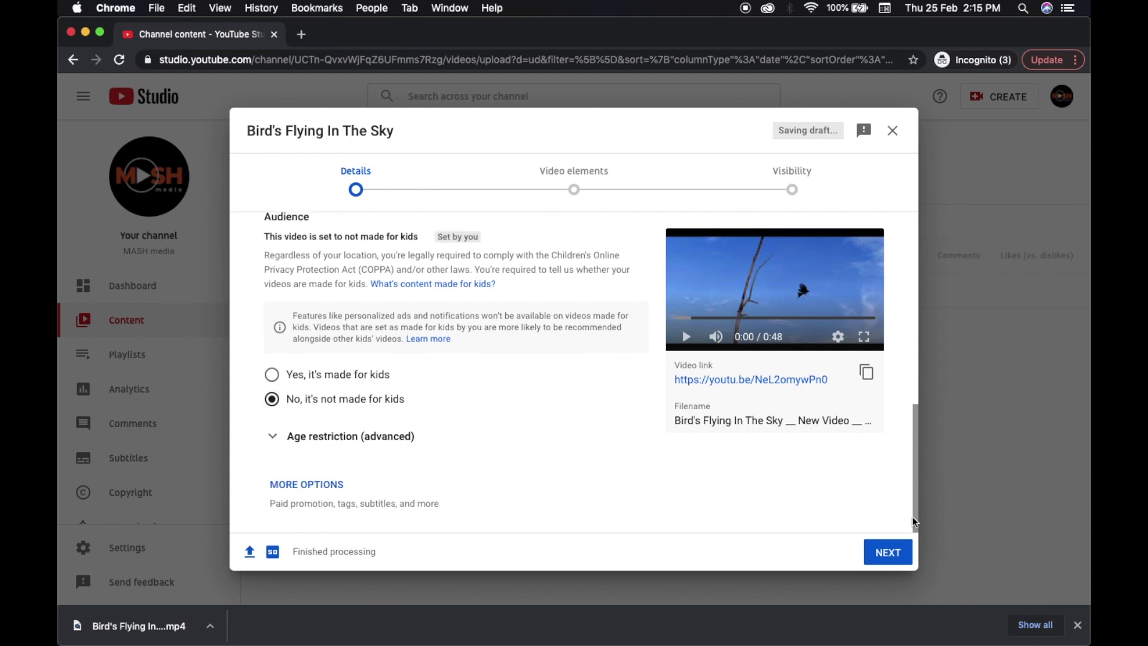
- Advance to Visibility and choose Private after trying Unlisted and Public
click(888, 553)
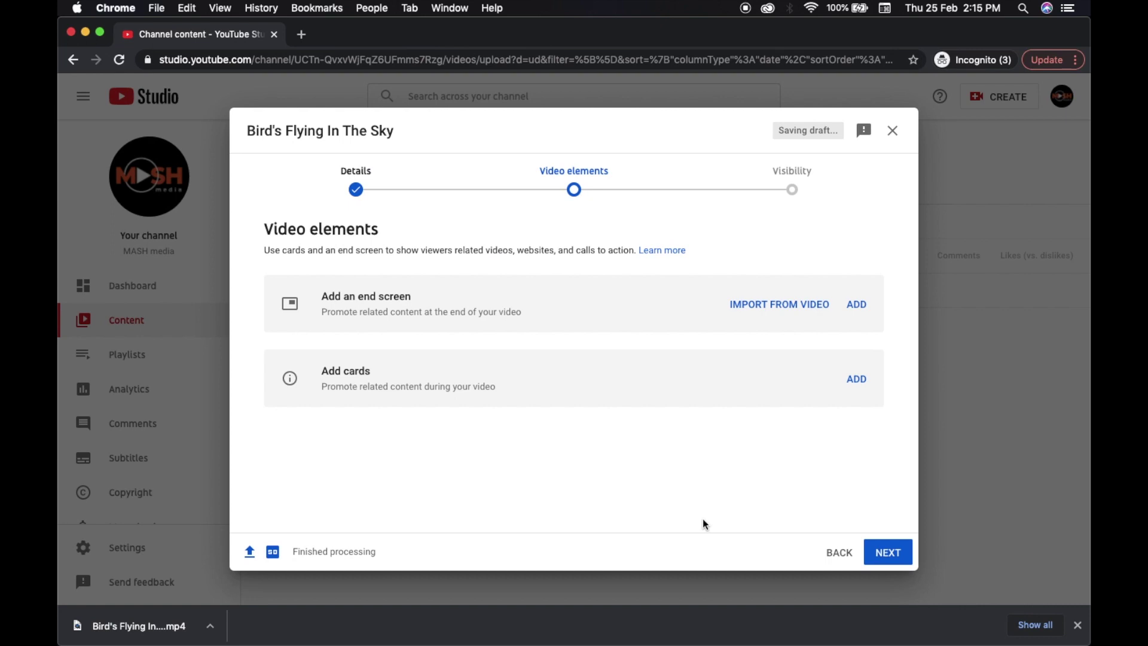
click(886, 551)
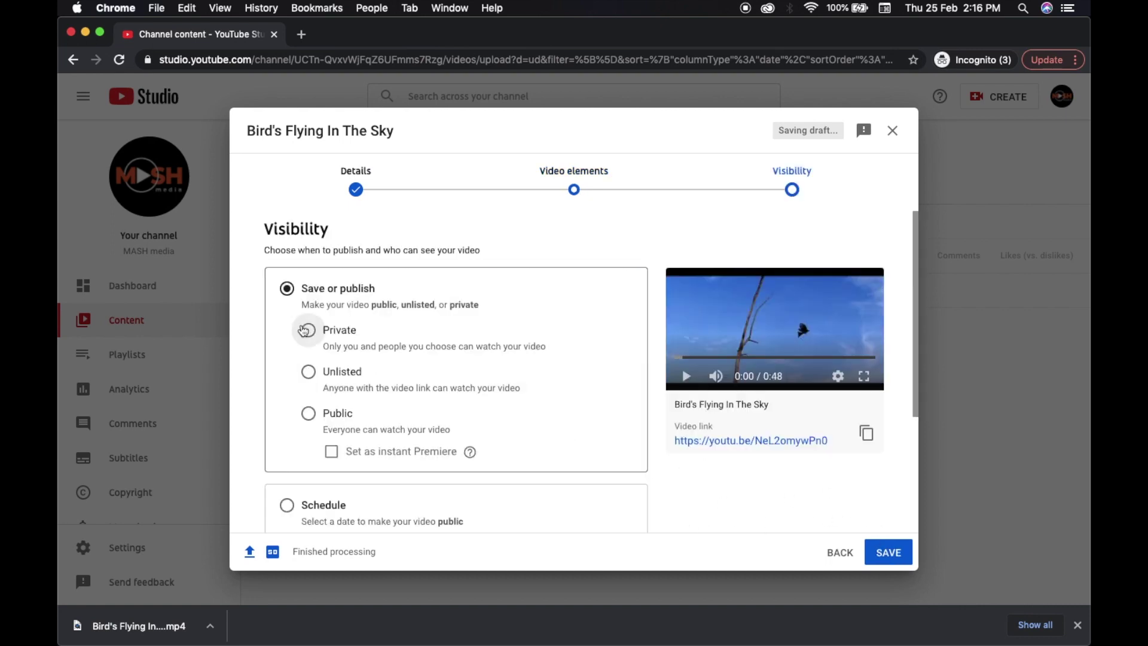
click(307, 330)
click(308, 371)
click(308, 411)
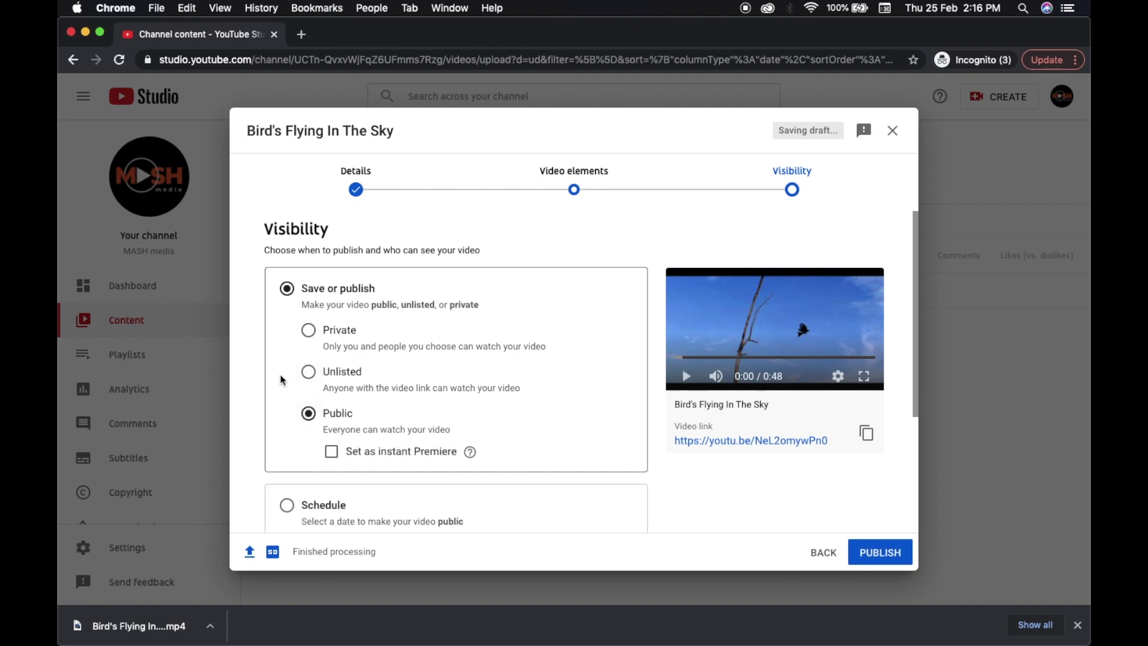
click(306, 332)
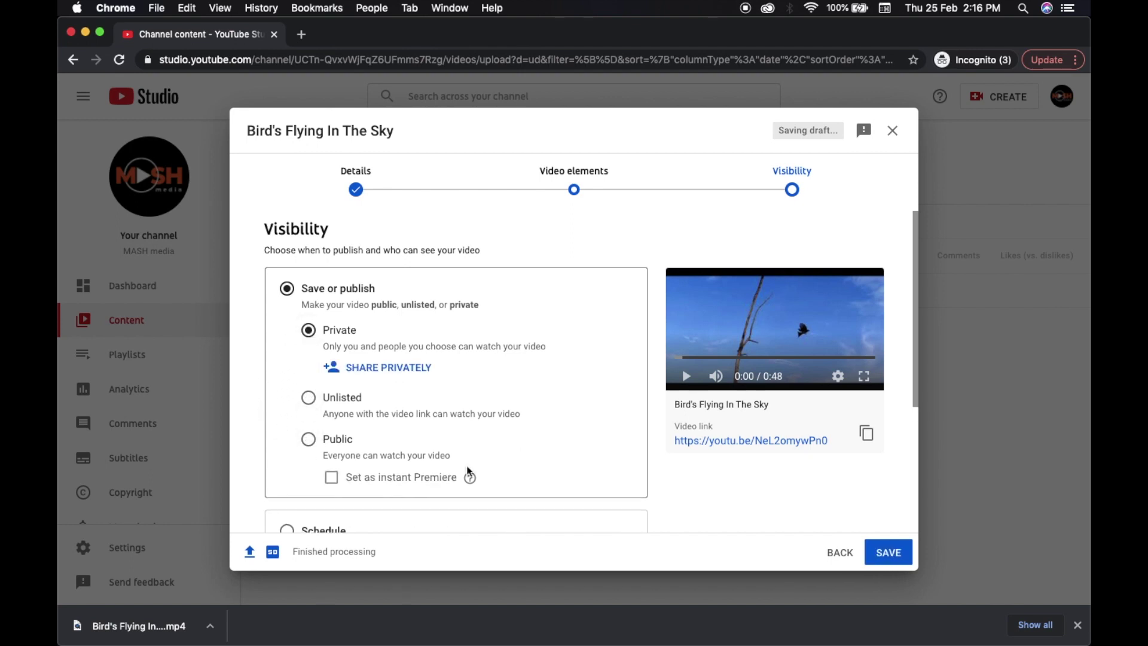
scroll(529, 458, down, 3)
scroll(531, 464, down, 3)
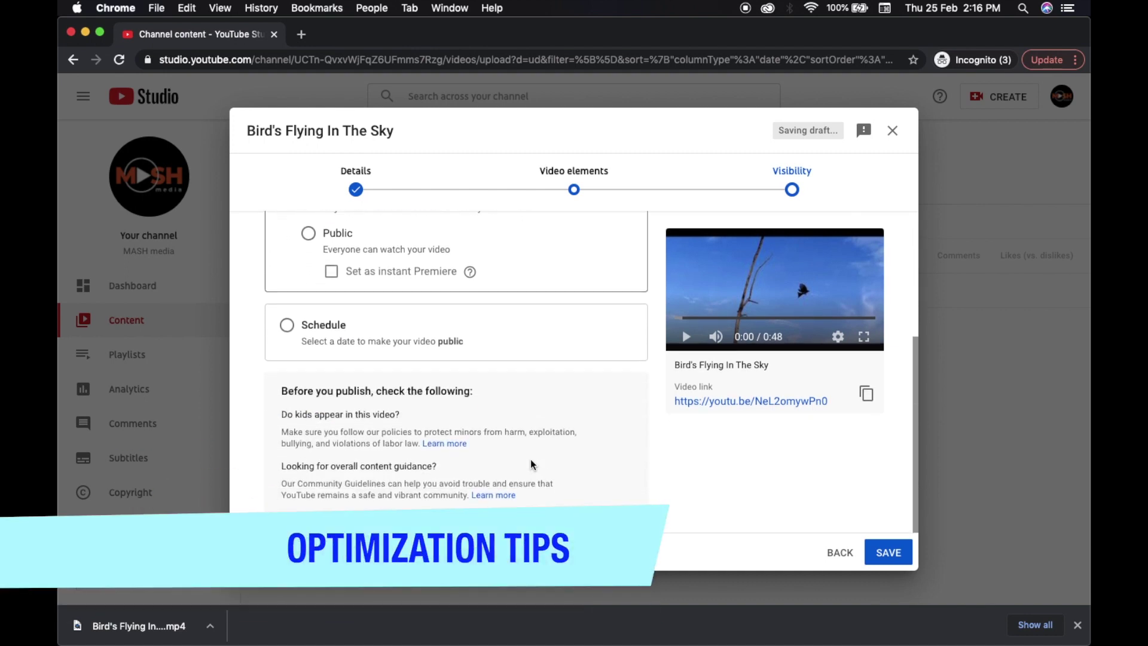
scroll(538, 472, up, 4)
- Save the bird video upload as Private
scroll(550, 481, down, 1)
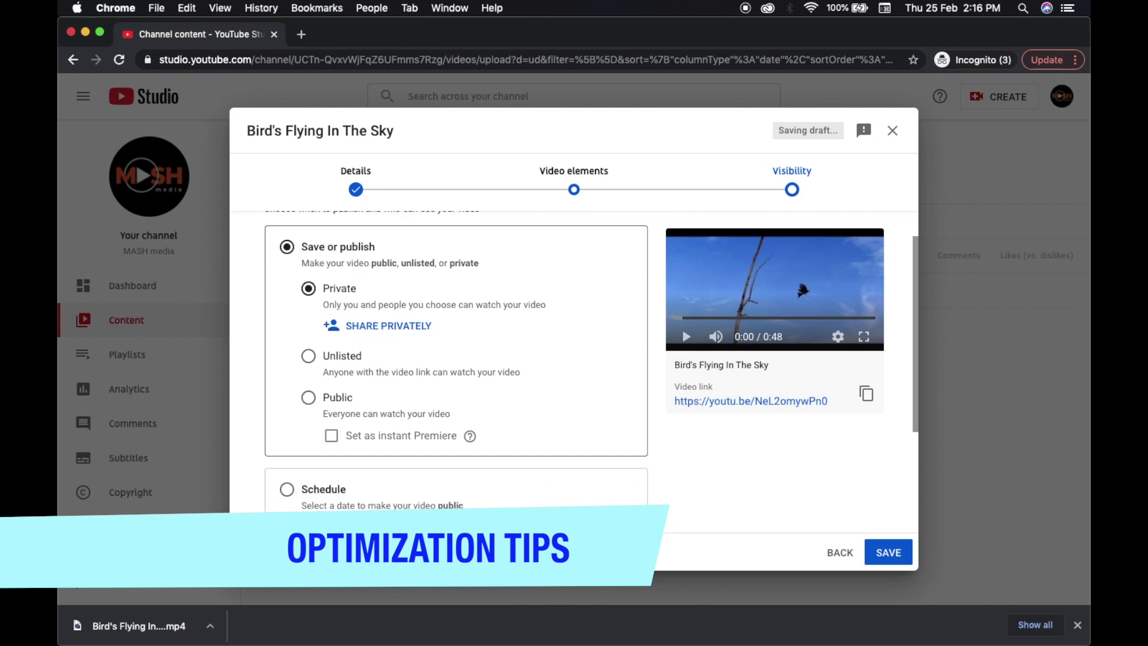
scroll(550, 481, down, 3)
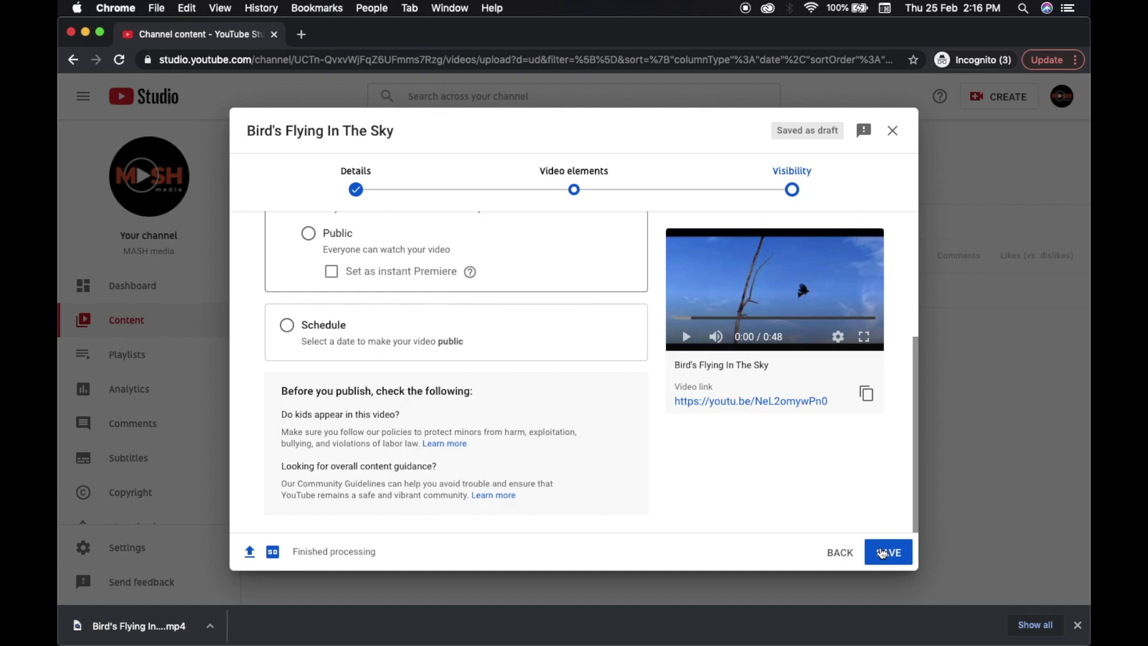
click(881, 552)
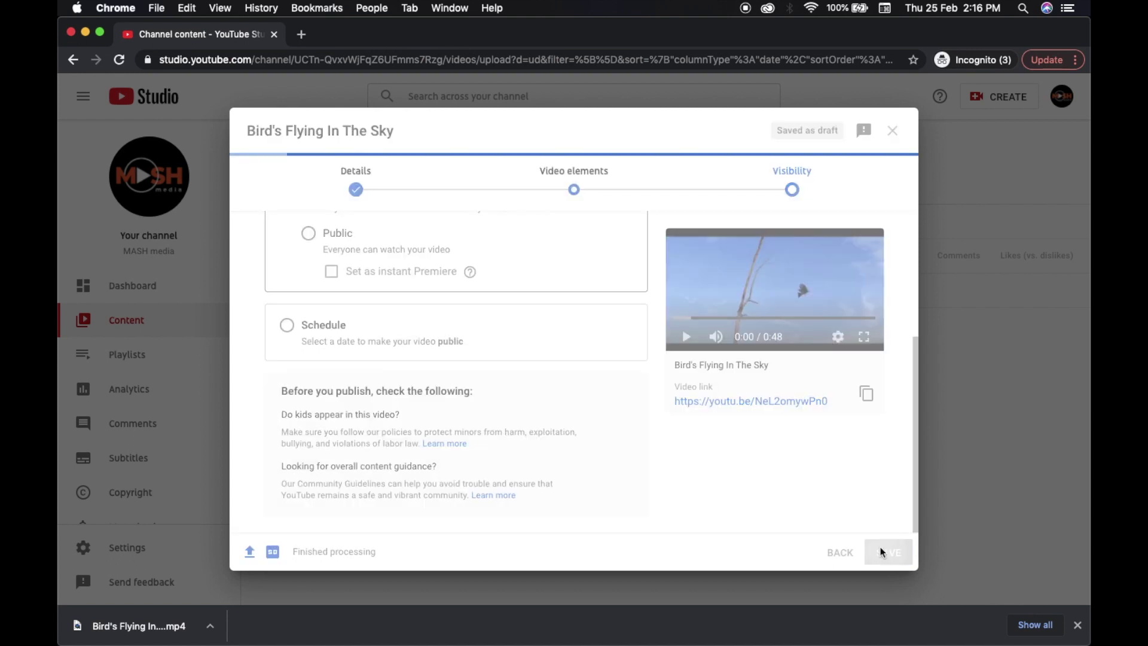